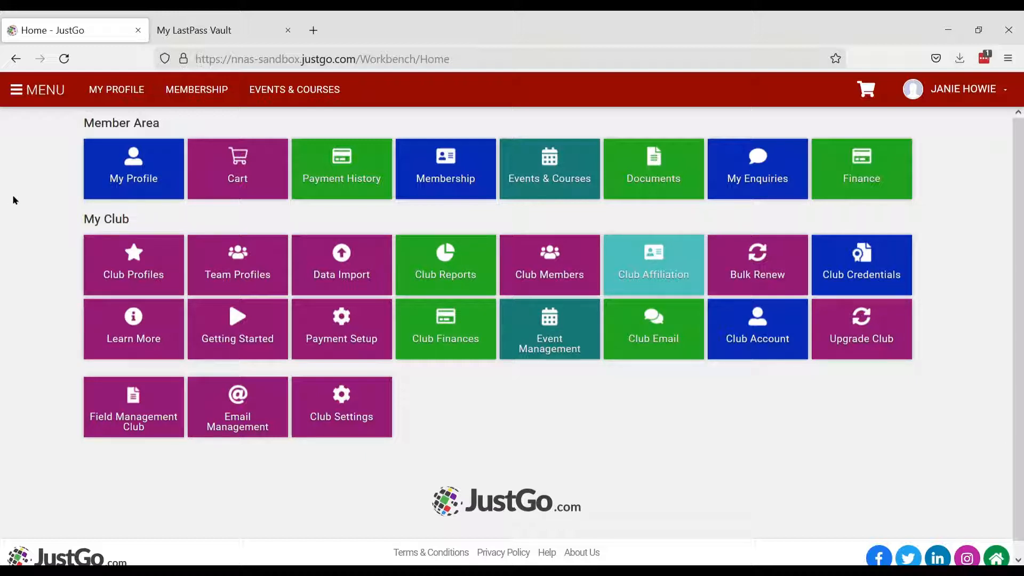
- Open your member profile and launch the Club Finder from the My Clubs panel
click(142, 170)
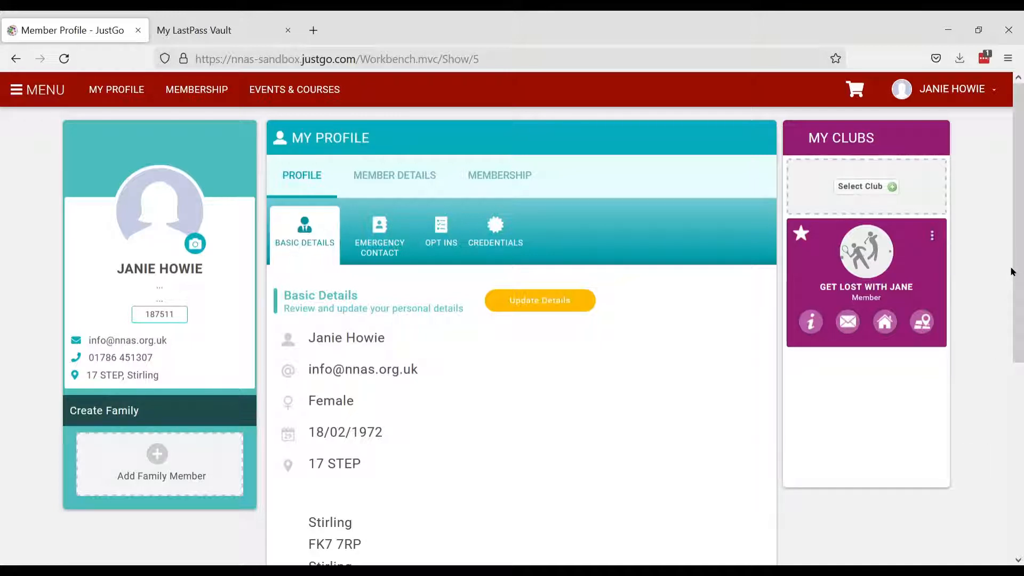
click(871, 188)
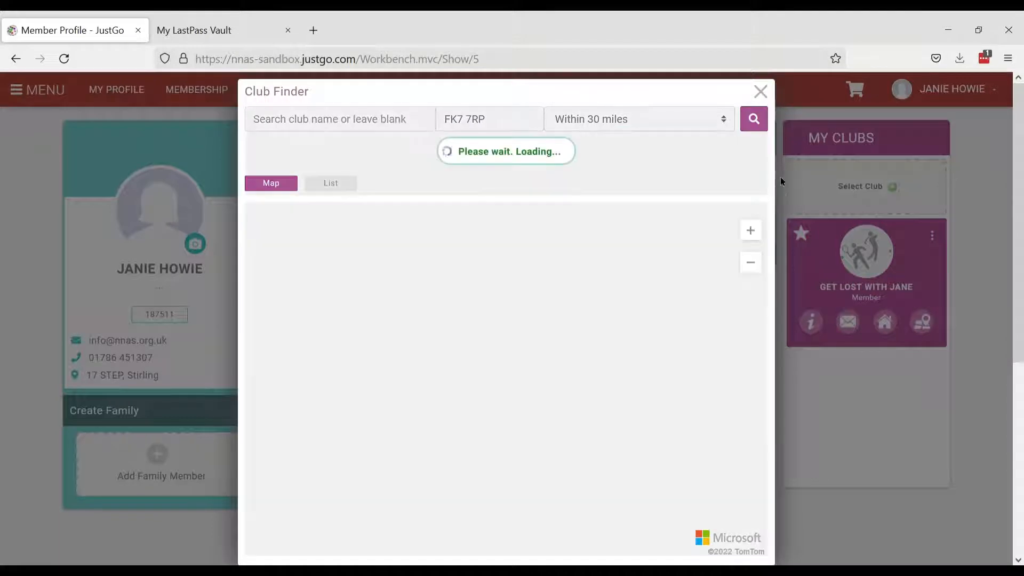
click(374, 124)
text(Aspen)
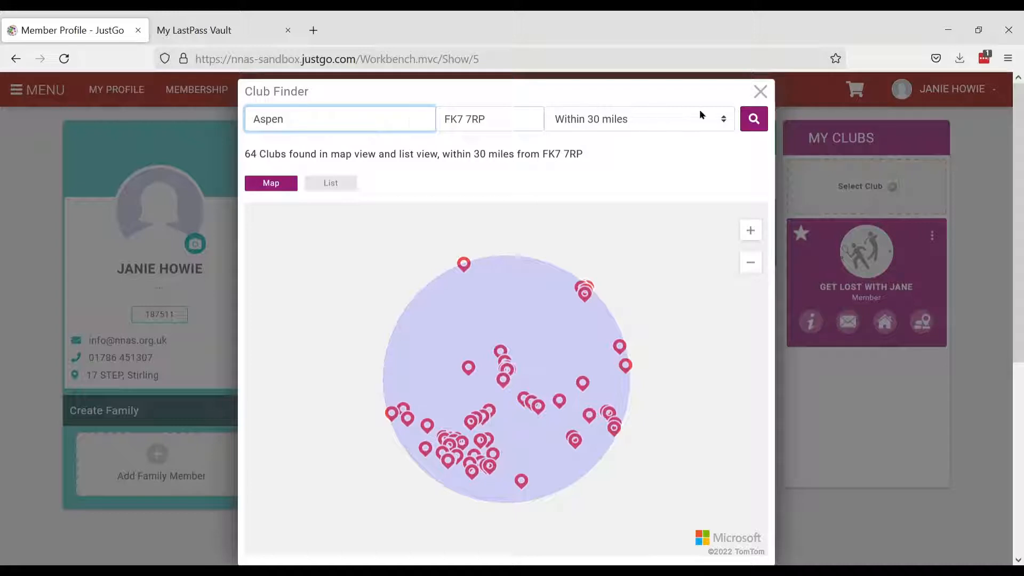
click(756, 119)
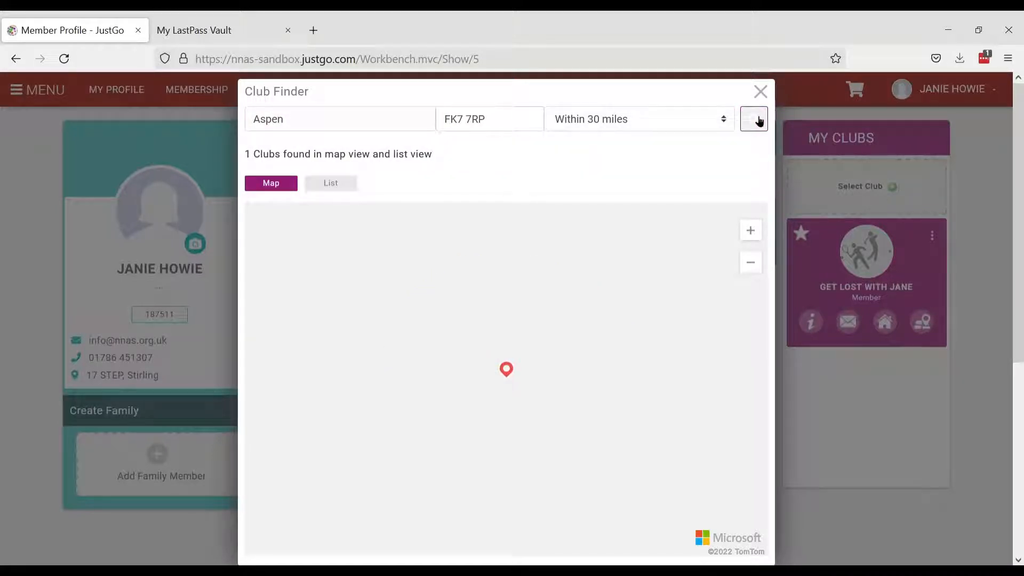
click(337, 184)
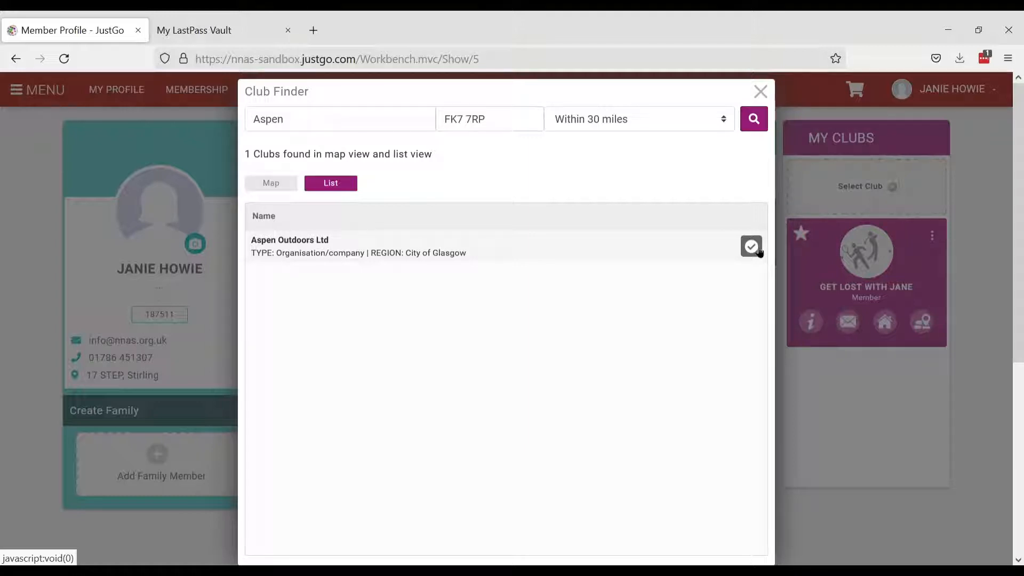
click(761, 91)
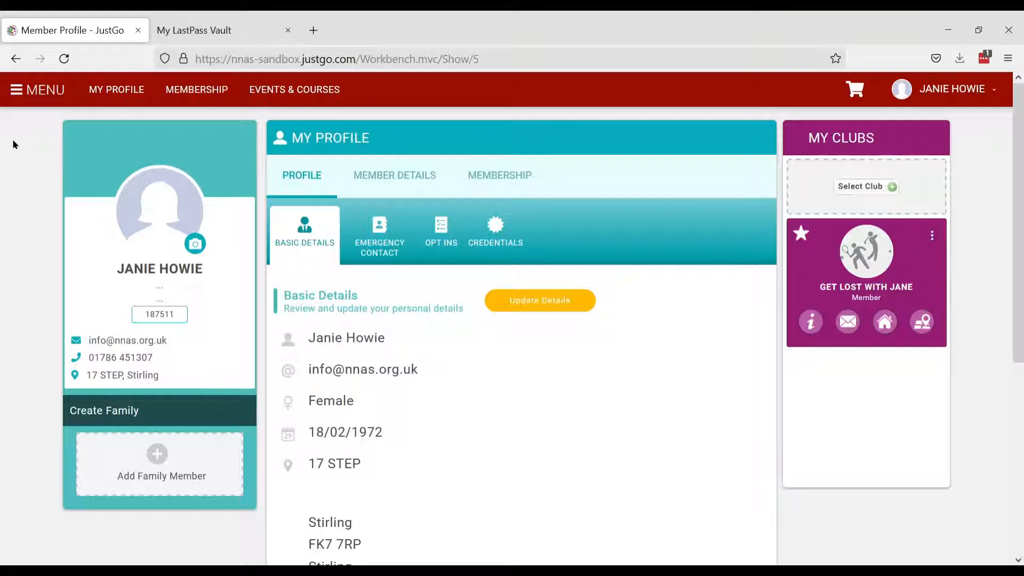
- Use the main menu to reach the Club Members list for Get Lost with Jane
click(34, 92)
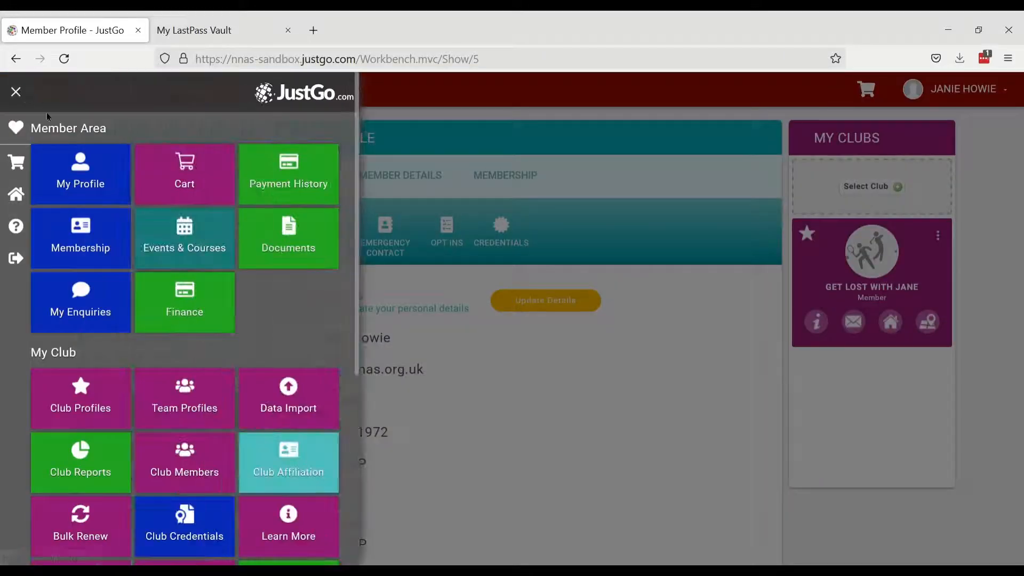
scroll(103, 296, down, 2)
scroll(103, 295, down, 3)
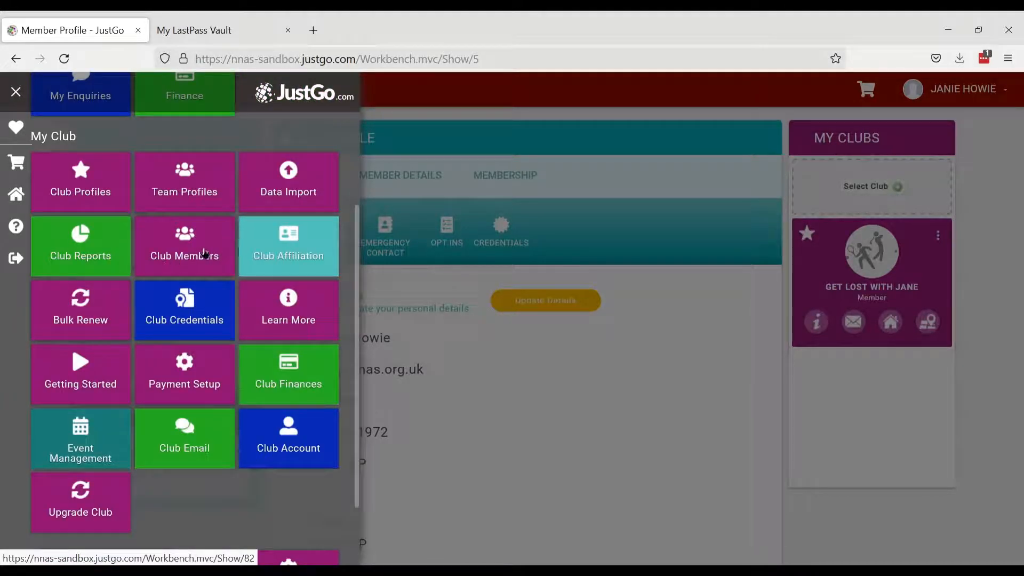
click(189, 252)
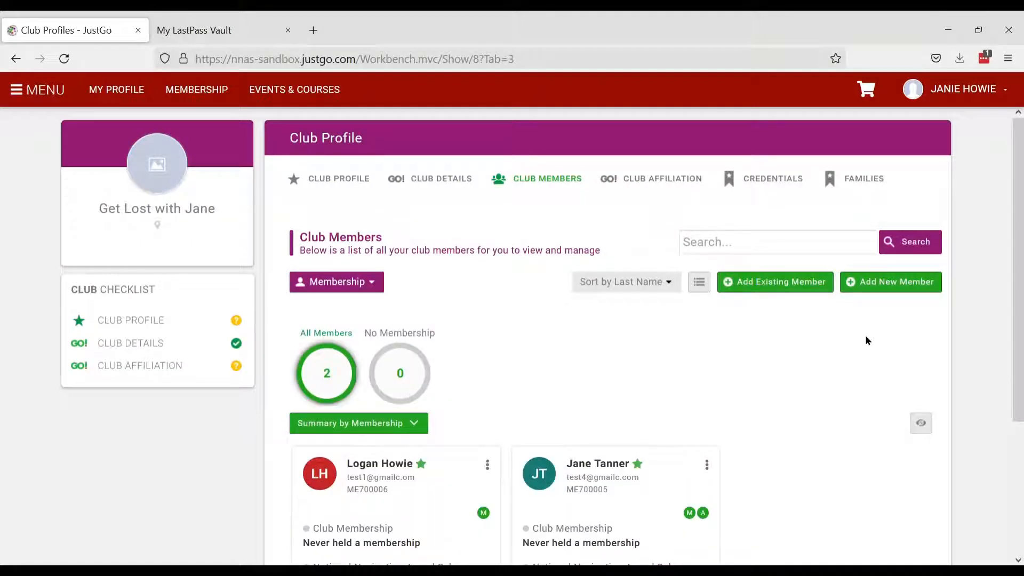
- Open a blank Add member form and submit it empty to reveal the required fields
click(897, 283)
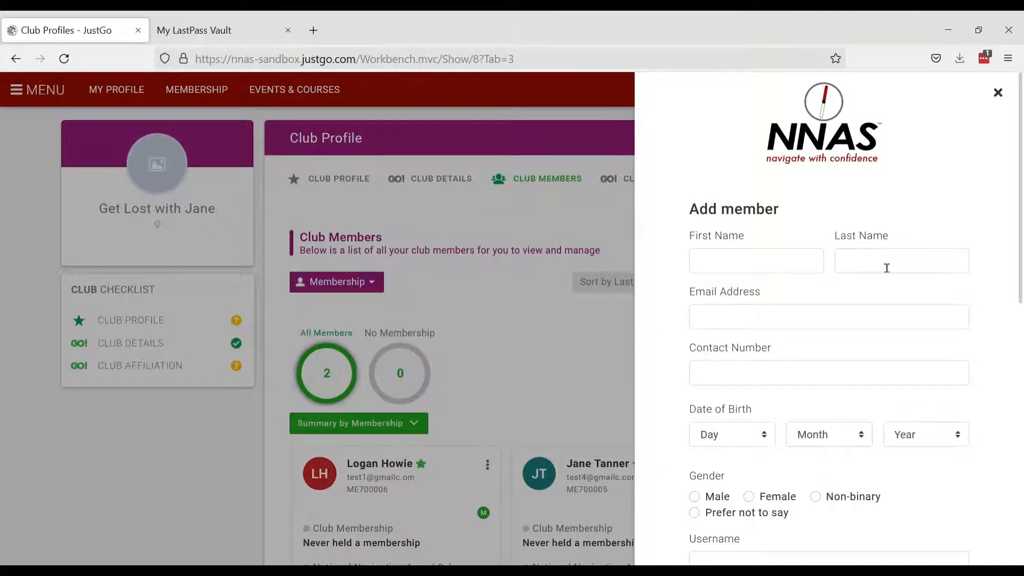
scroll(971, 293, down, 2)
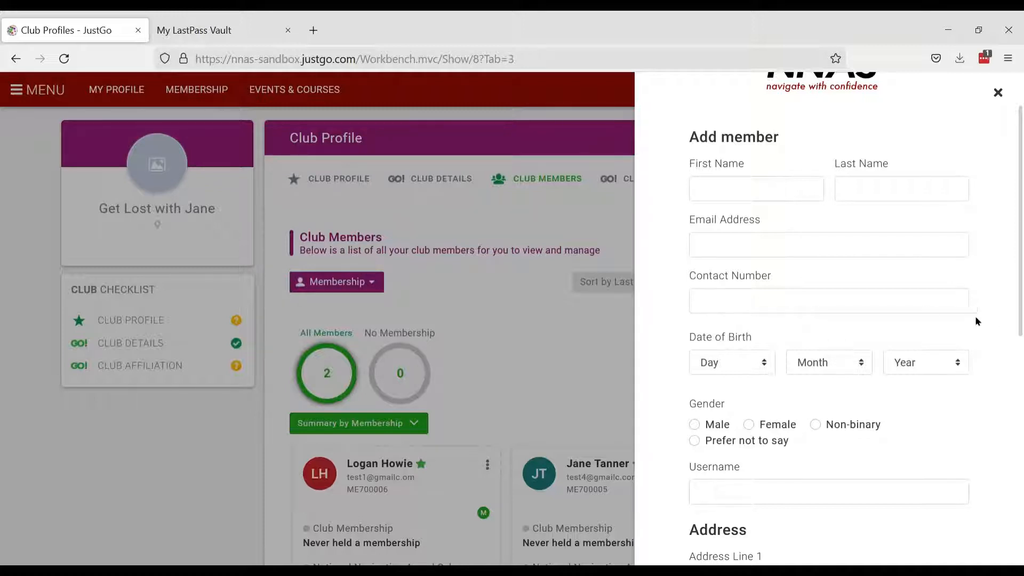
scroll(1000, 330, down, 1)
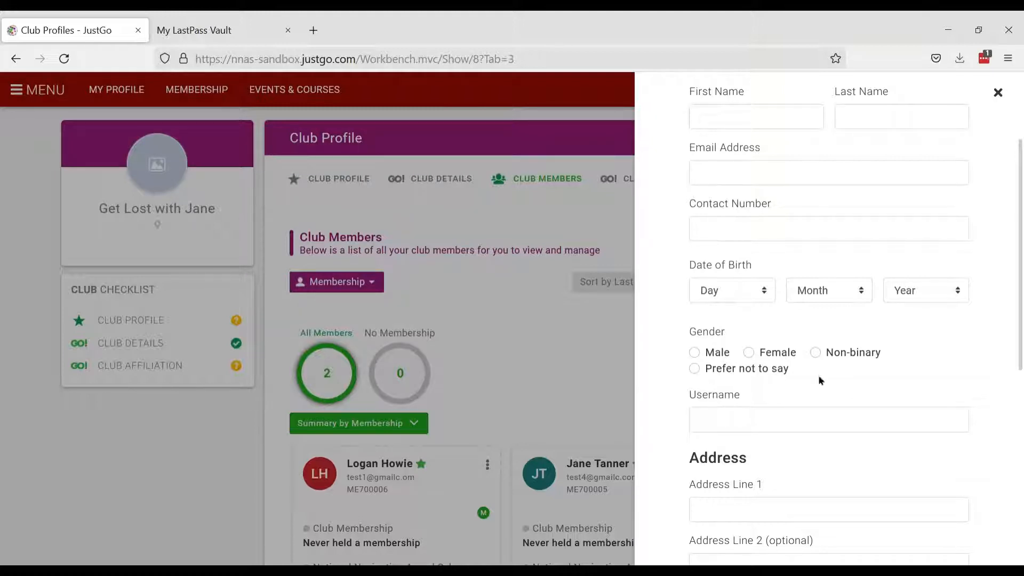
scroll(977, 369, down, 3)
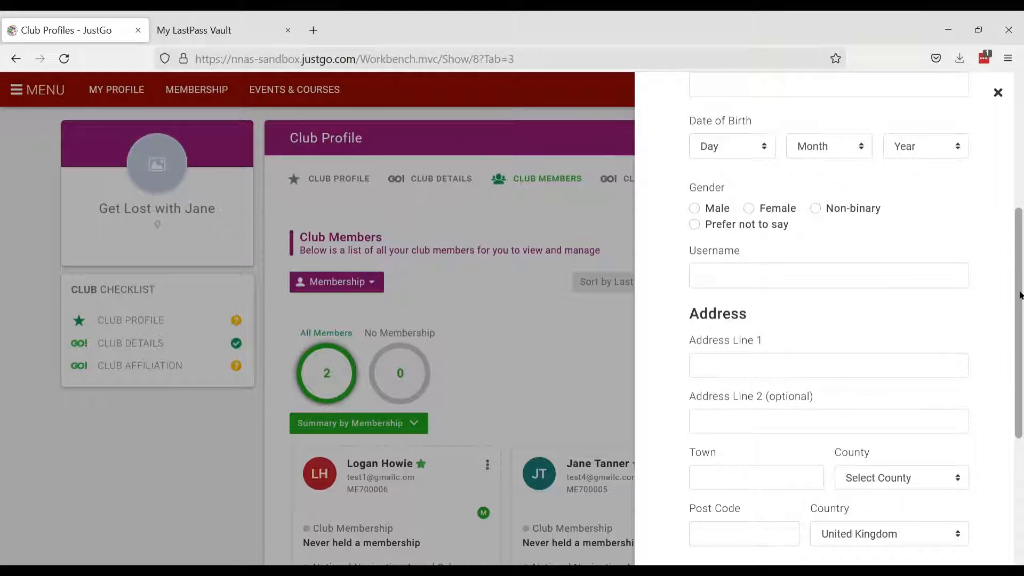
drag(1019, 295, 1019, 382)
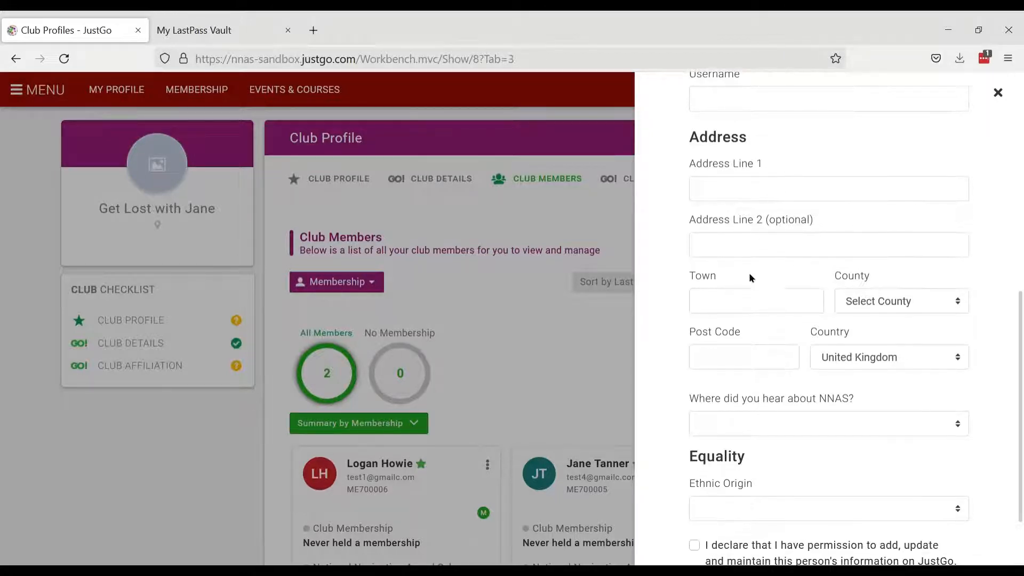
scroll(971, 351, down, 3)
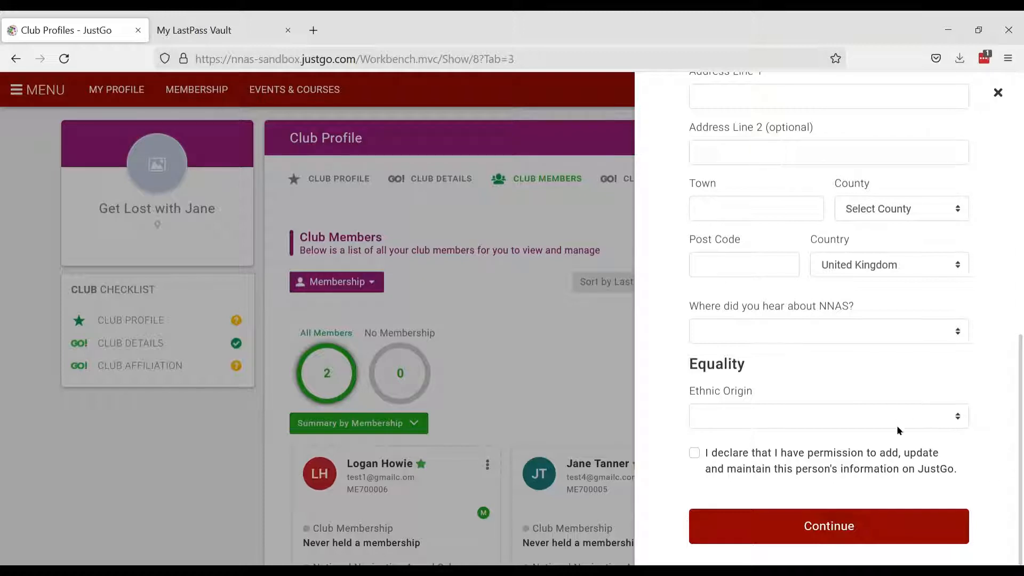
scroll(1019, 411, up, 3)
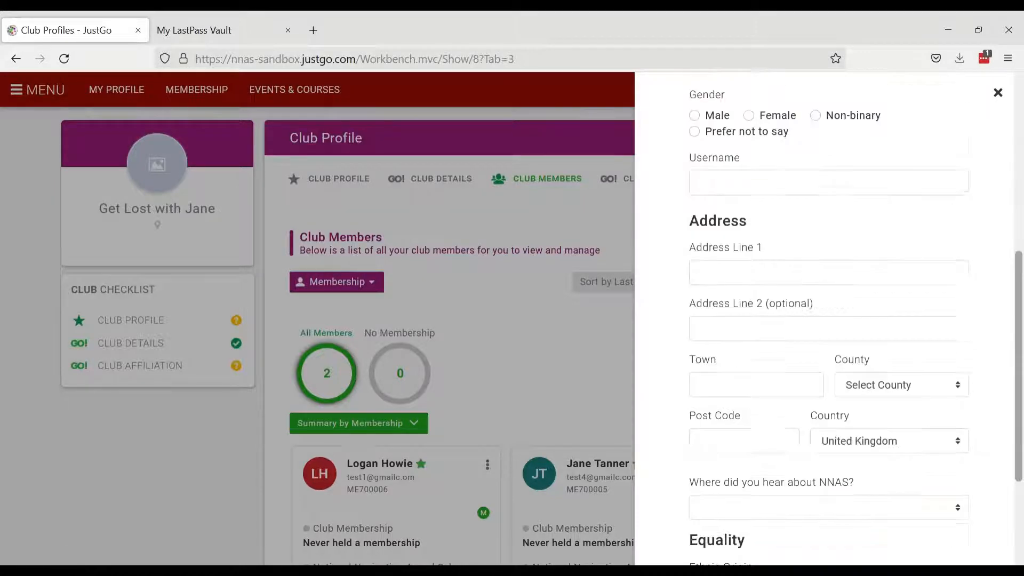
scroll(1019, 410, up, 7)
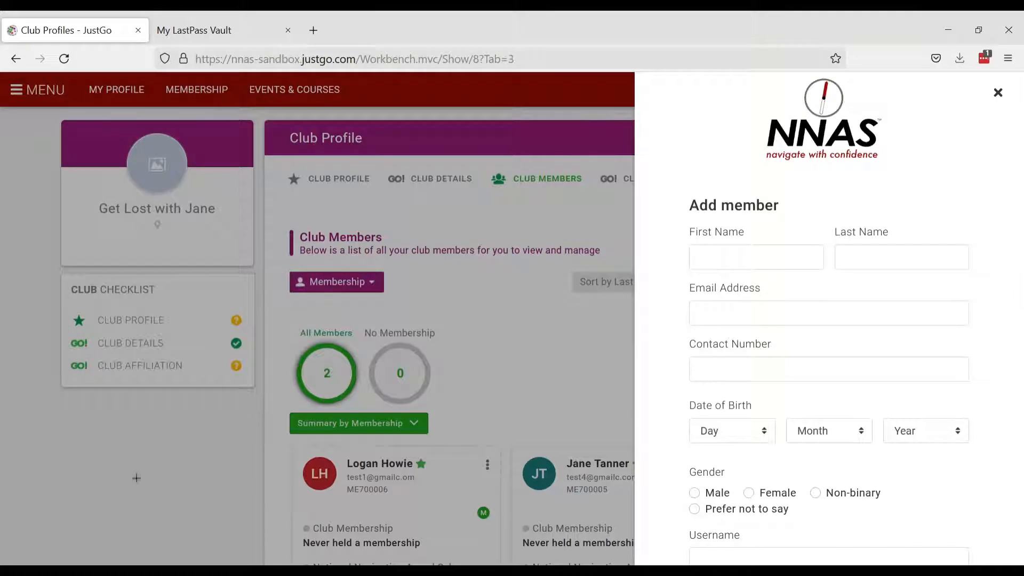
scroll(853, 290, up, 1)
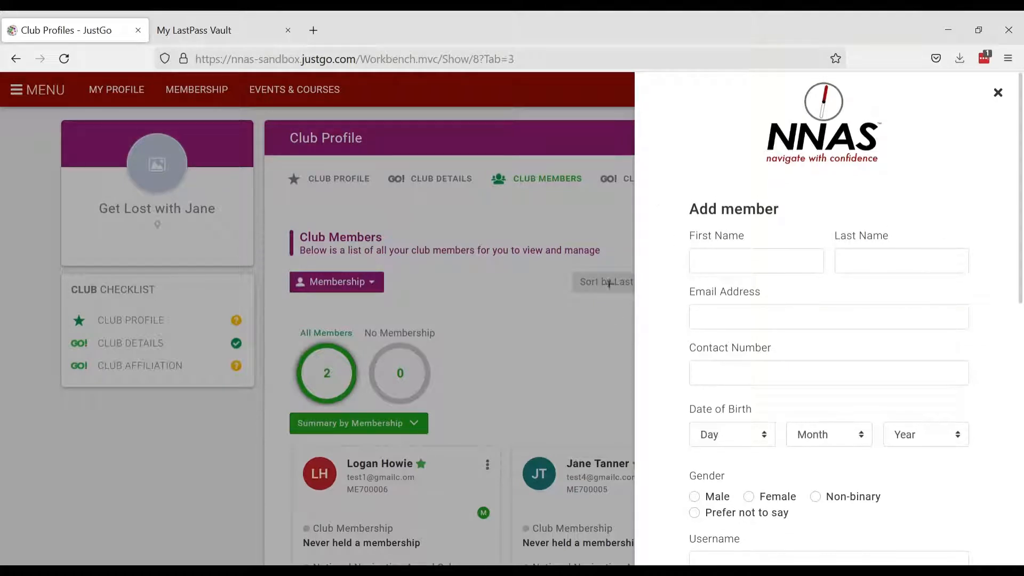
scroll(961, 397, down, 10)
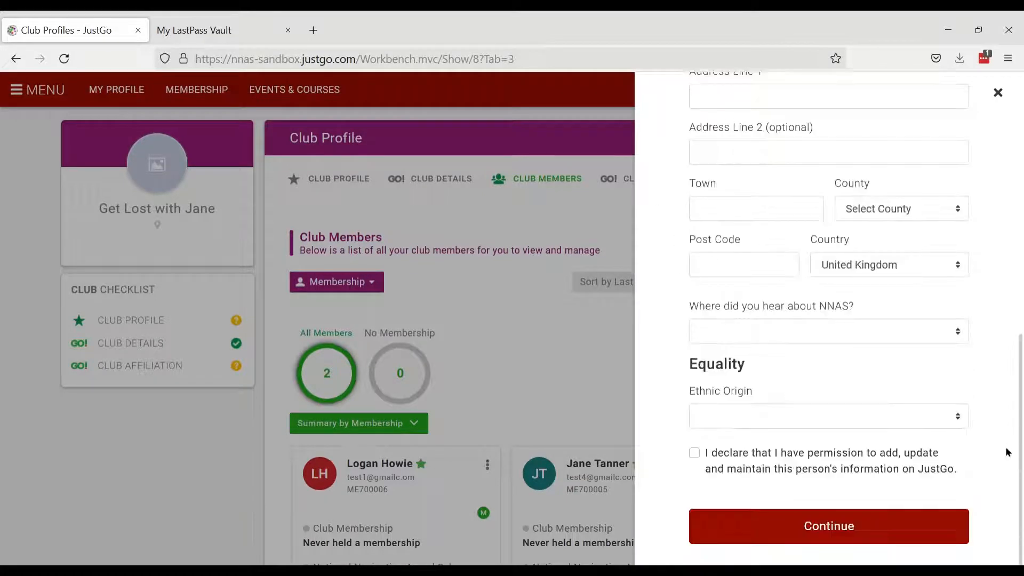
click(866, 527)
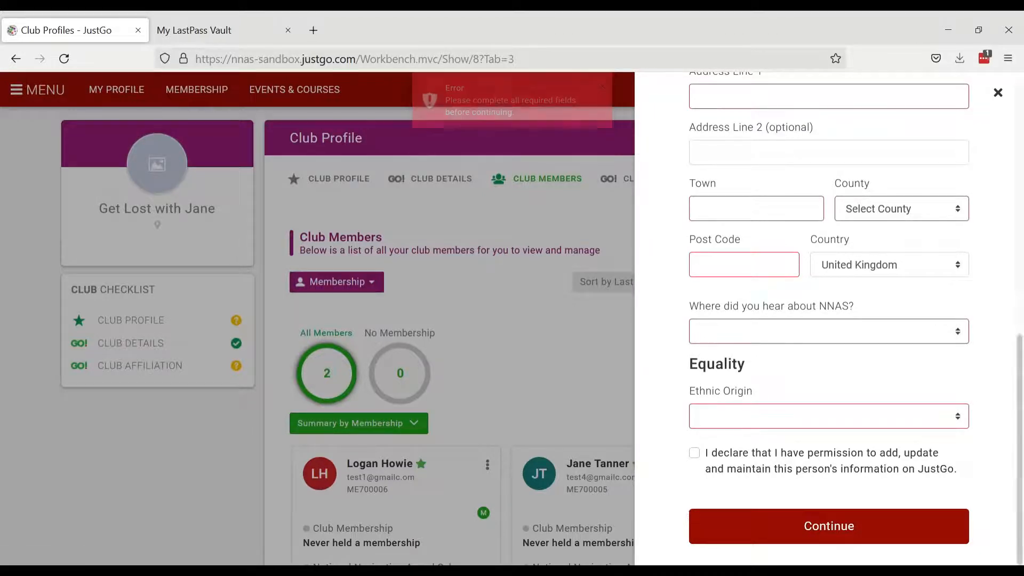
scroll(852, 80, up, 10)
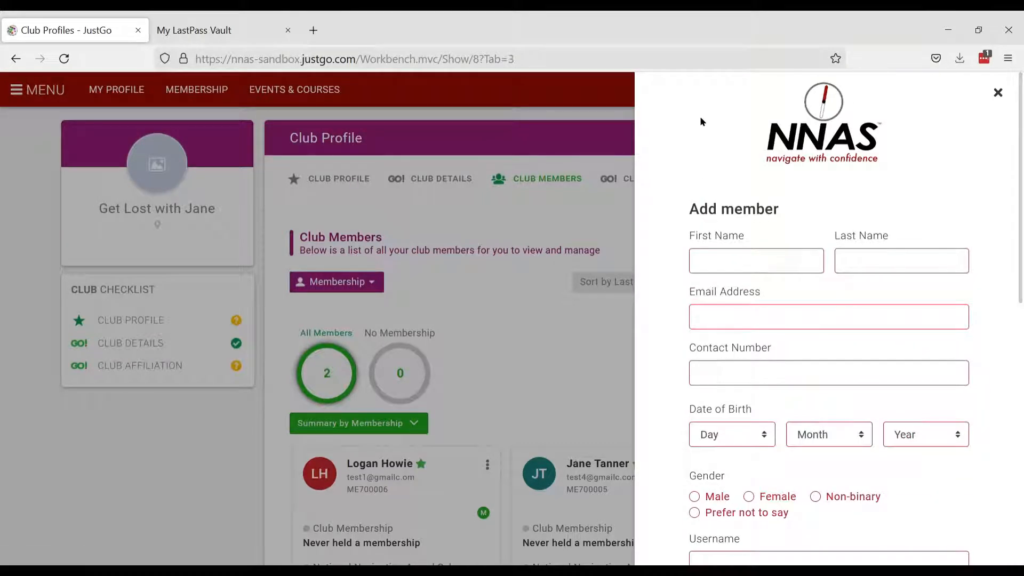
- Close the Add member panel and go to the Data Import page's Members tab
click(997, 93)
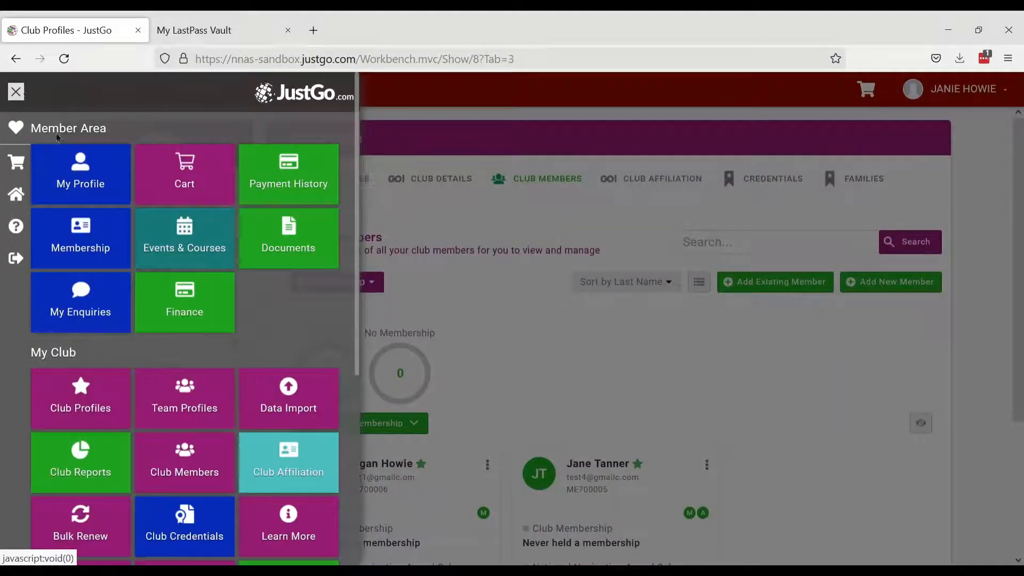
scroll(101, 276, down, 3)
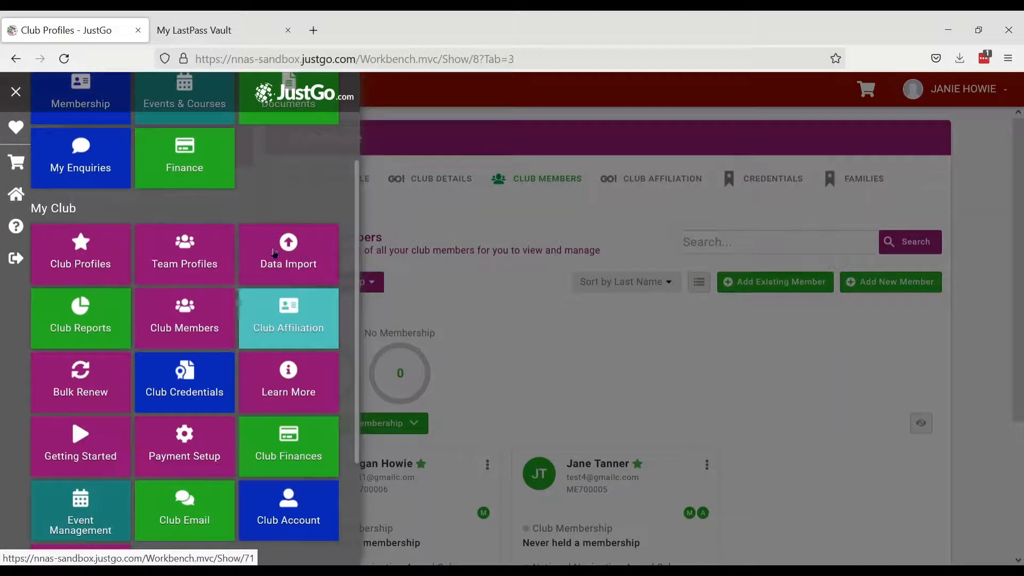
click(295, 258)
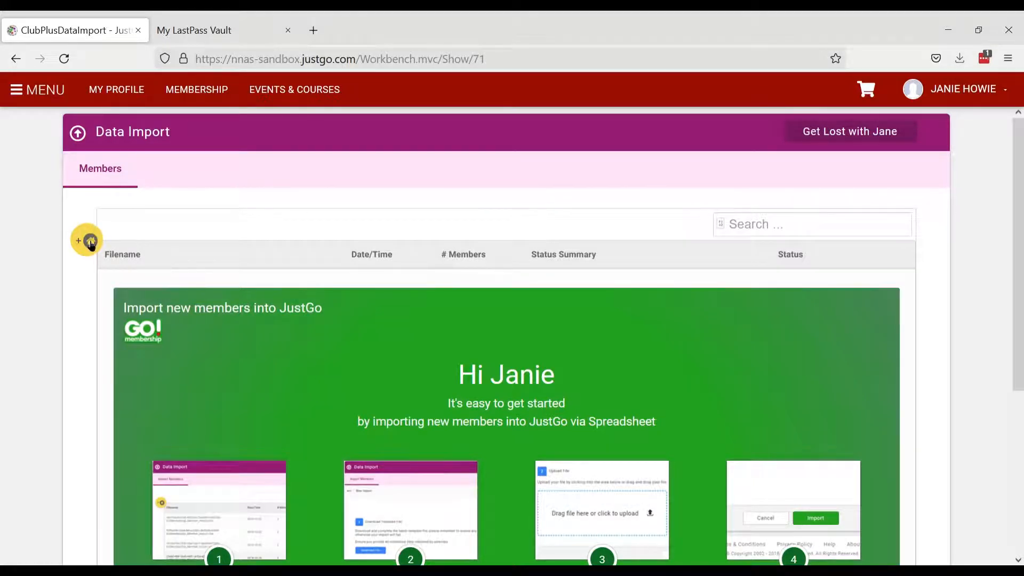
- Start a New Import and download the member import template file
click(91, 243)
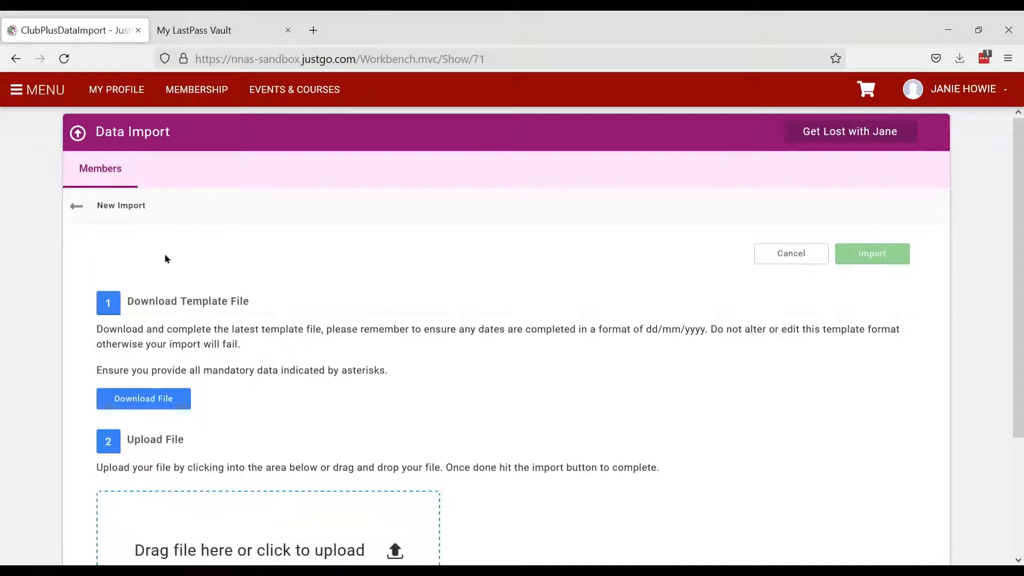
scroll(464, 388, down, 1)
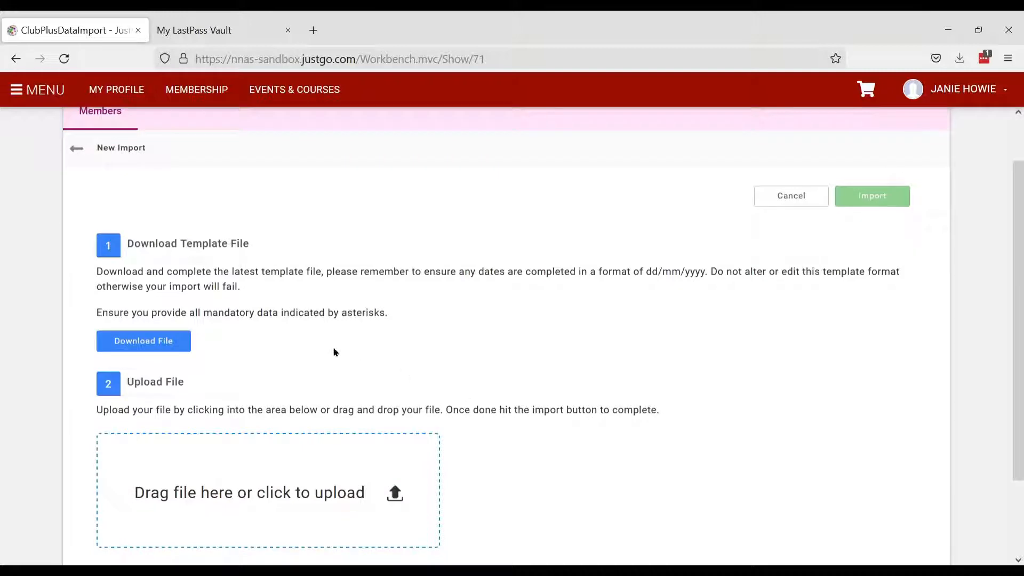
click(145, 345)
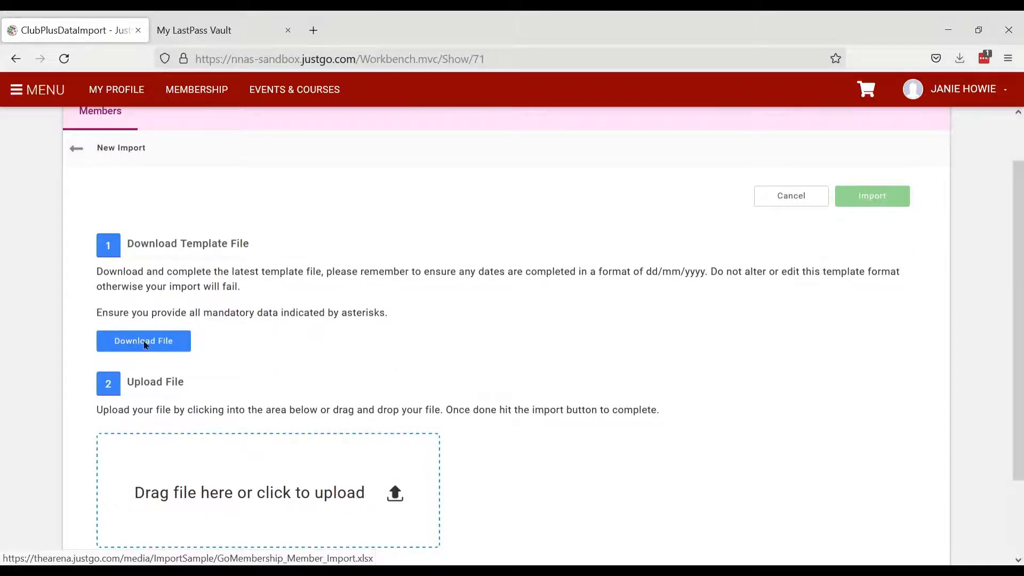
scroll(160, 346, up, 1)
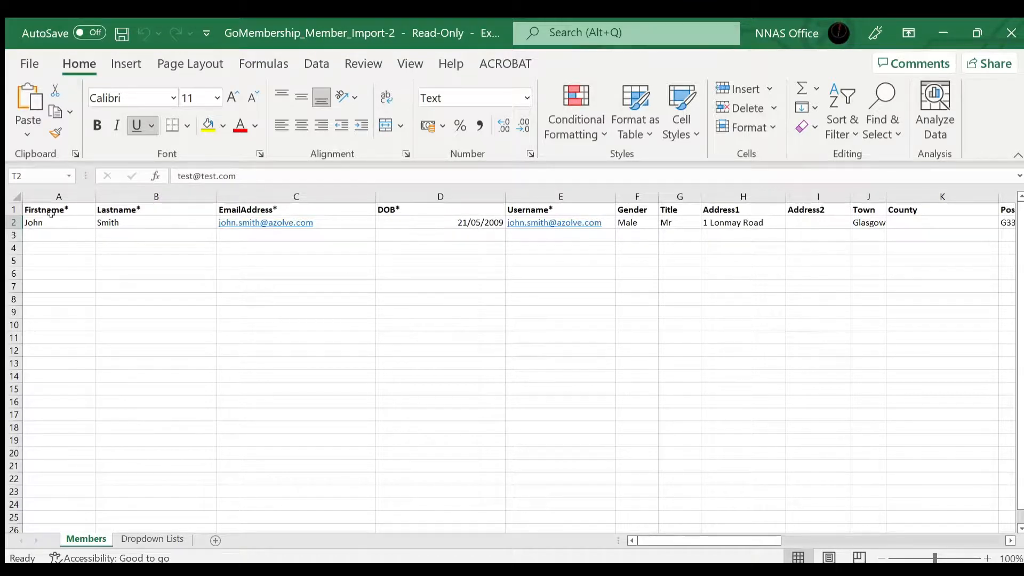
- Select sample member row 2 in the GoMembership_Member_Import-2 template
click(16, 225)
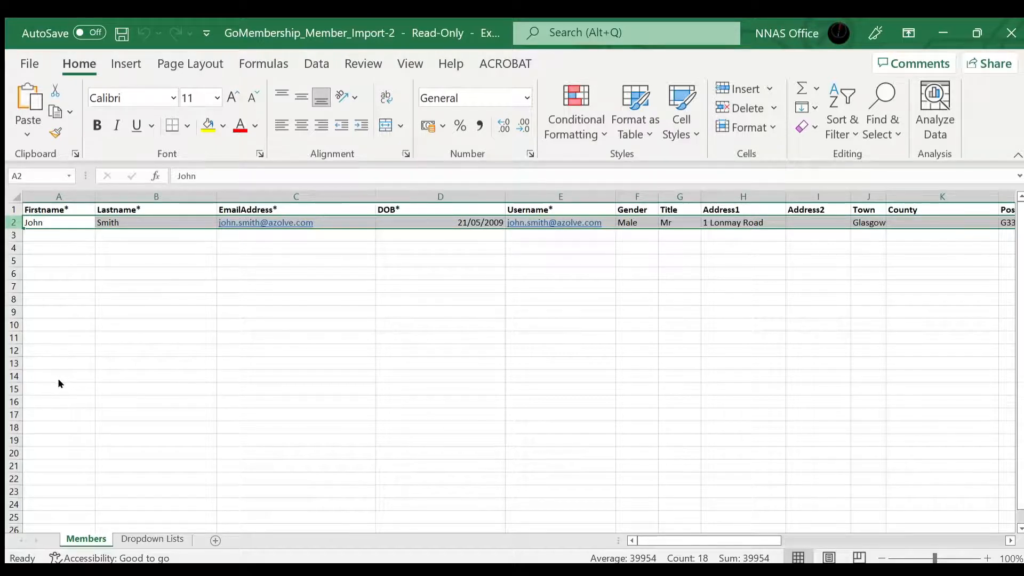
- Replace row 2 with the new member's first name, last name, e-mail and DOB 01/01/1981
key(Delete)
click(44, 220)
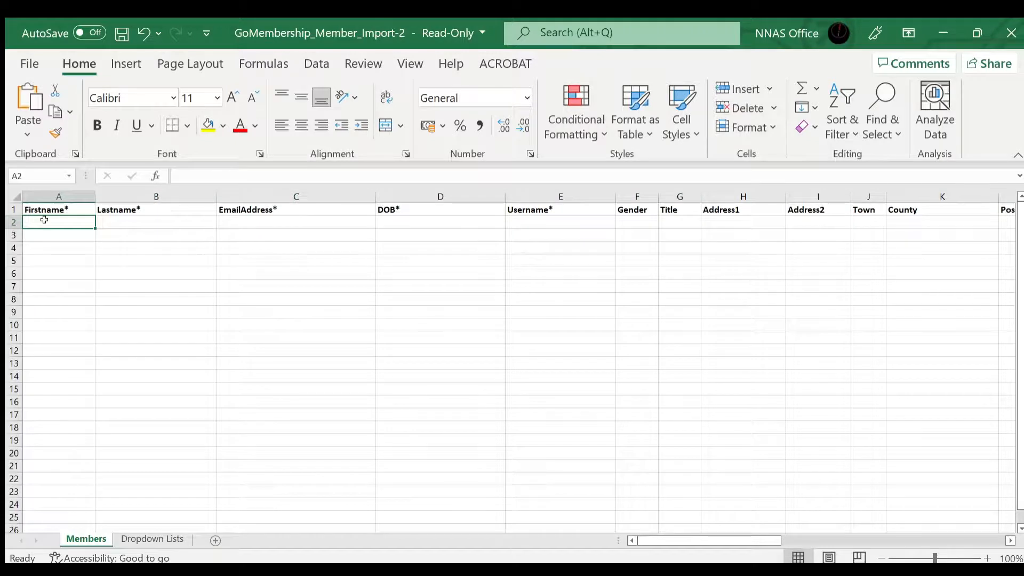
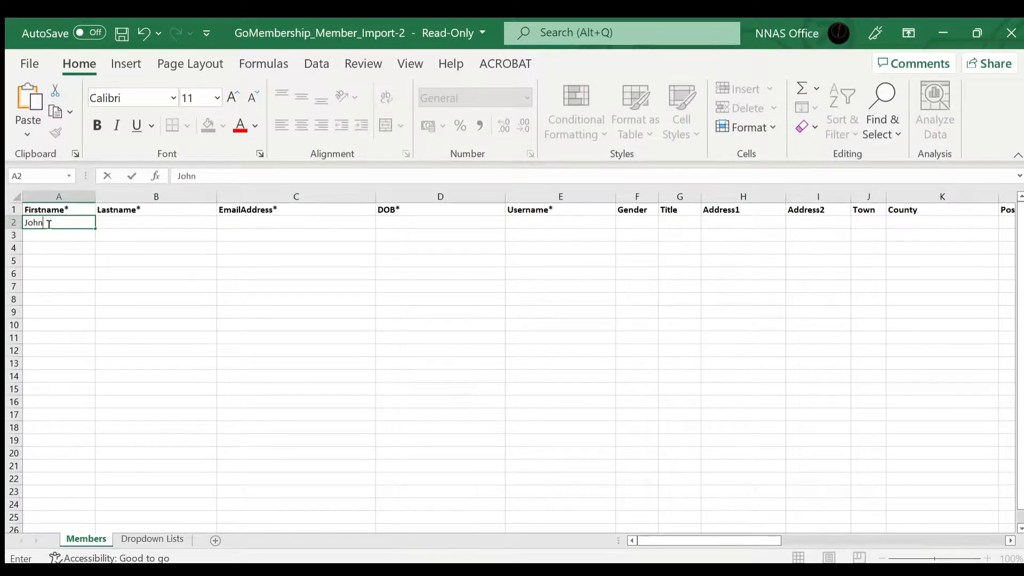
key(Tab)
key(Tab)
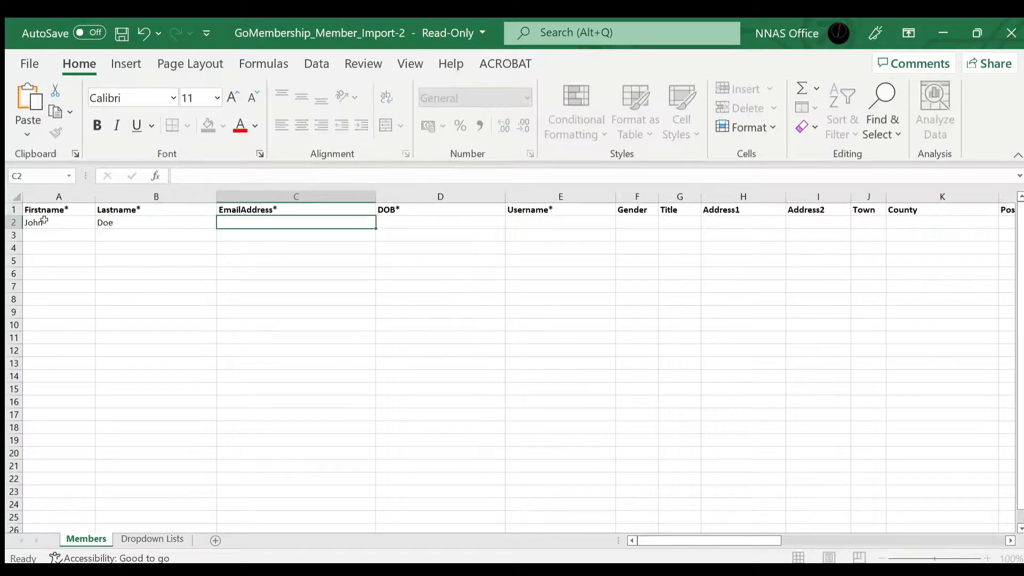
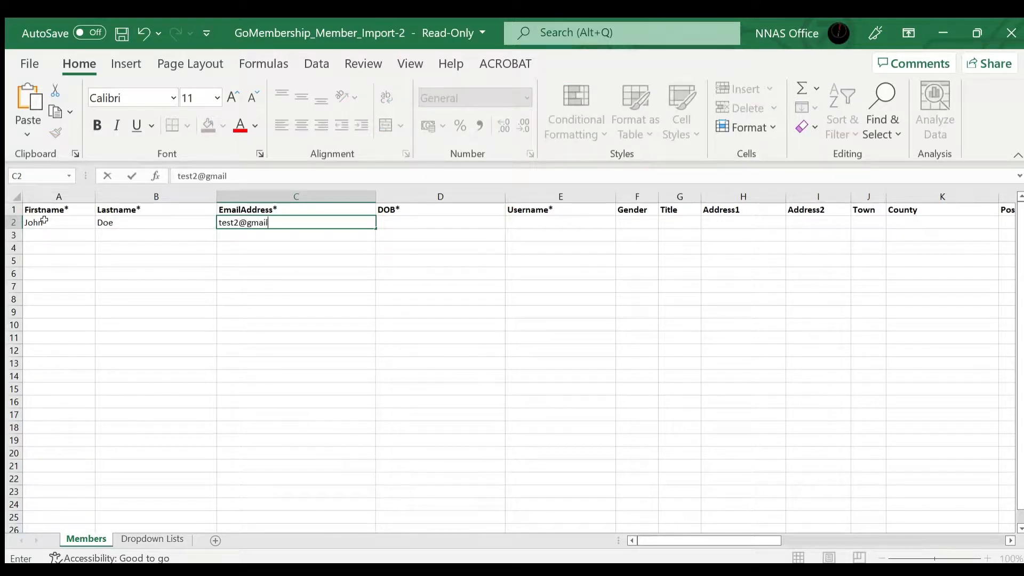
key(Tab)
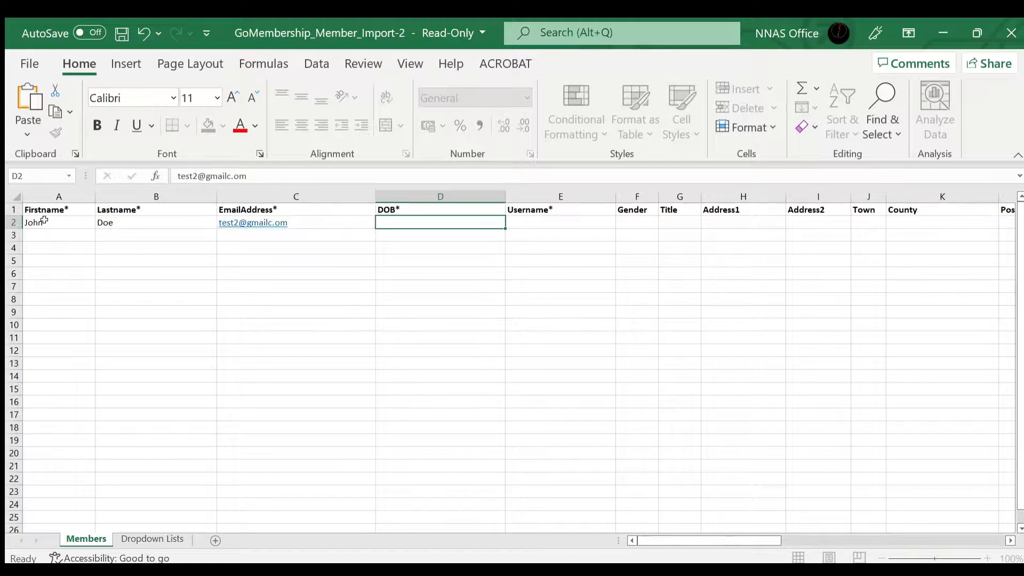
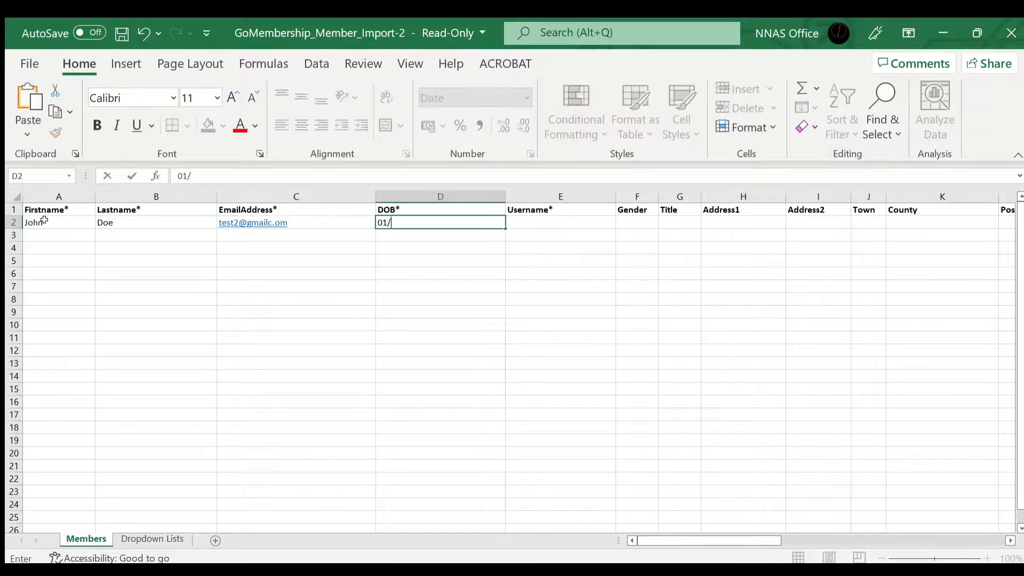
key(Tab)
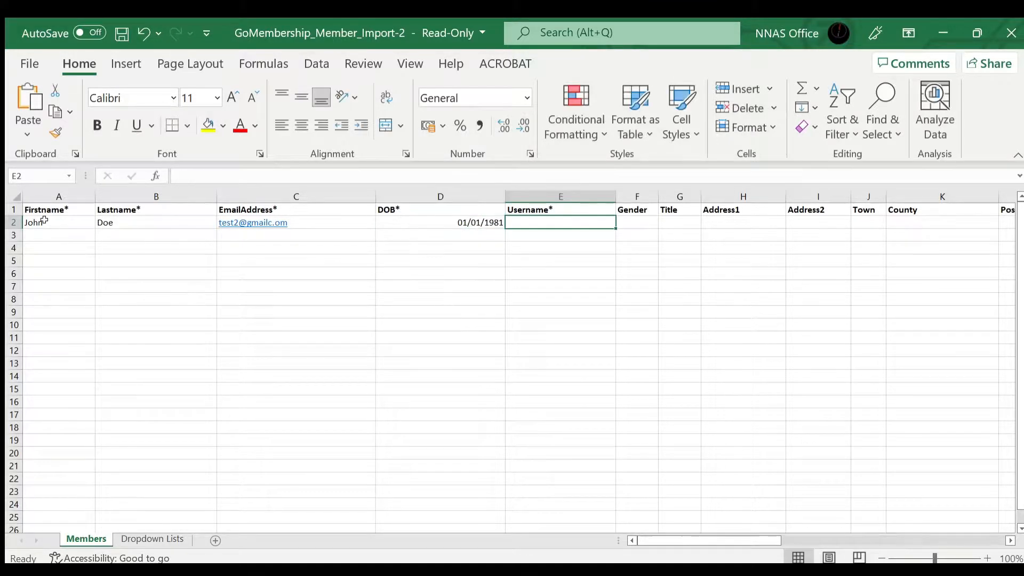
- Copy the member's e-mail from C2 into the Username cell E2
click(289, 222)
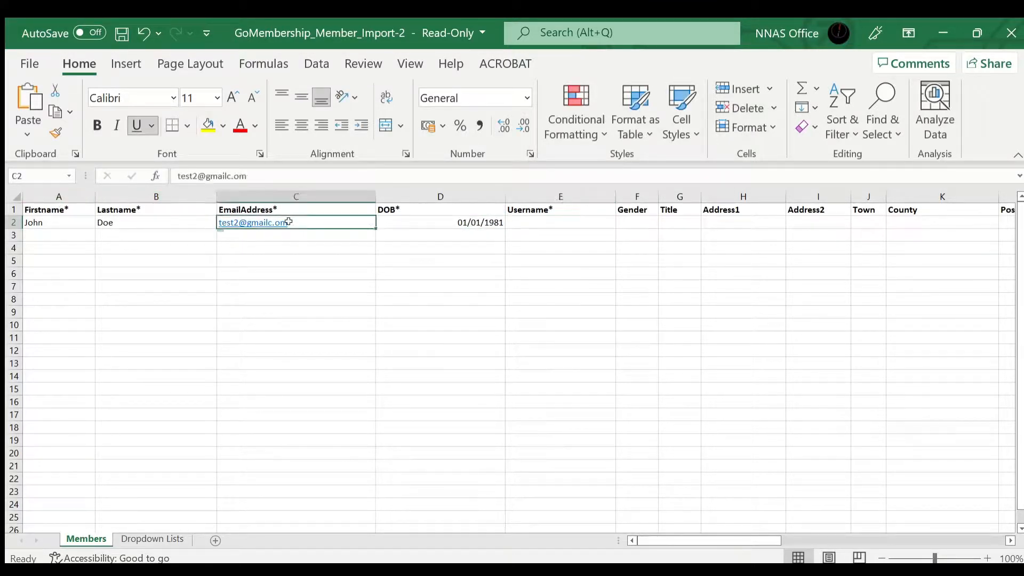
key(ctrl+c)
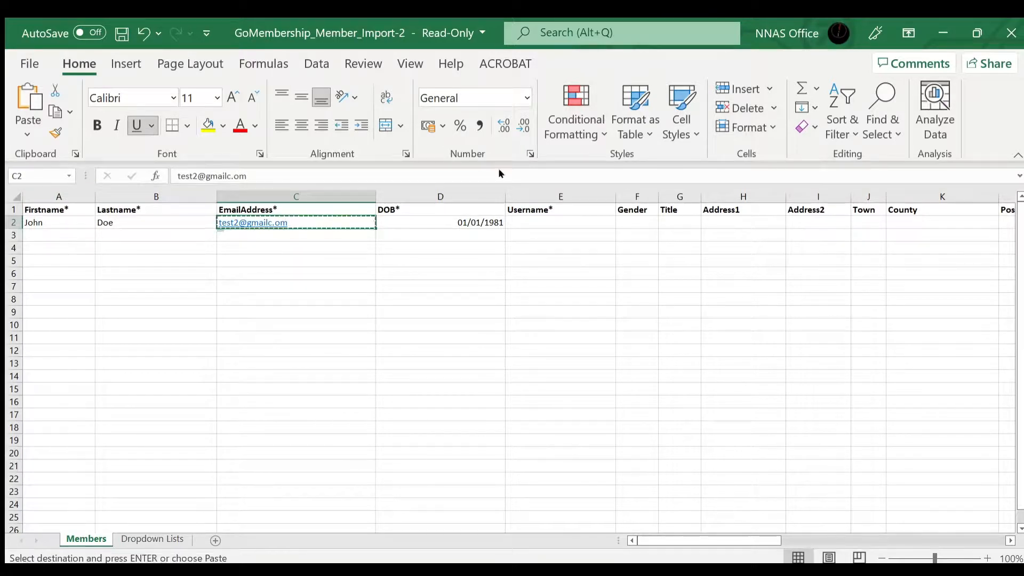
click(525, 222)
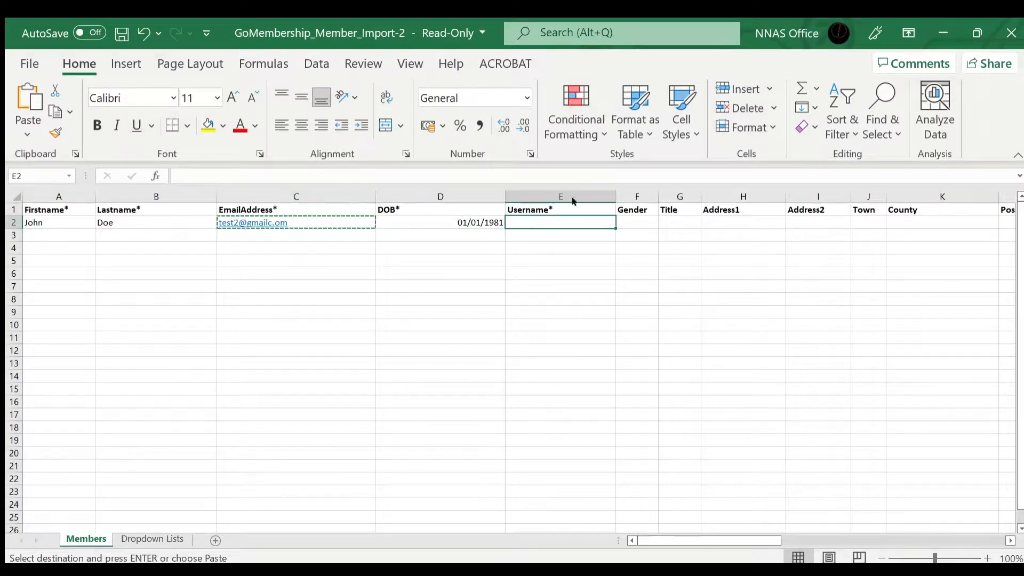
key(ctrl+v)
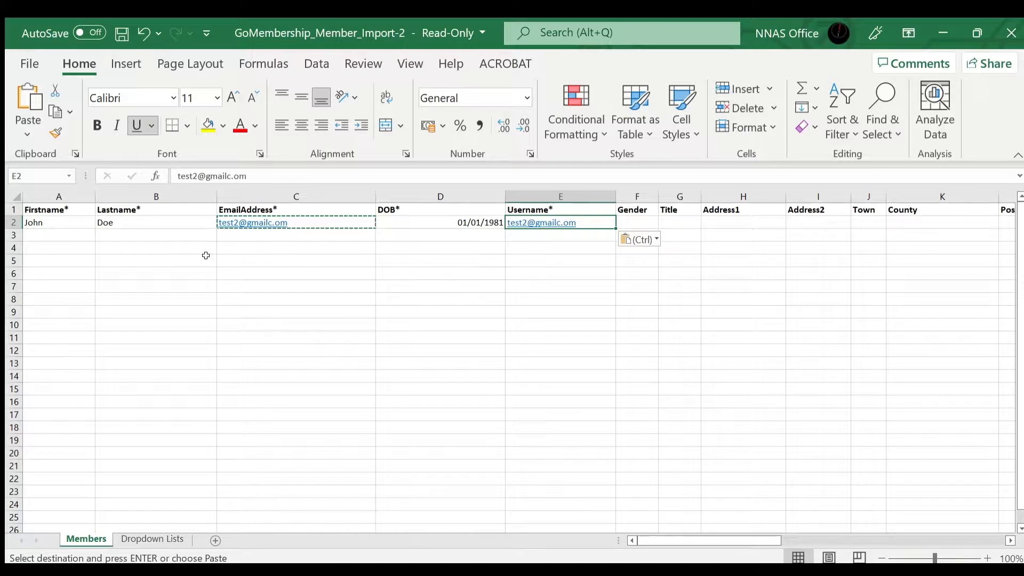
key(Escape)
click(73, 235)
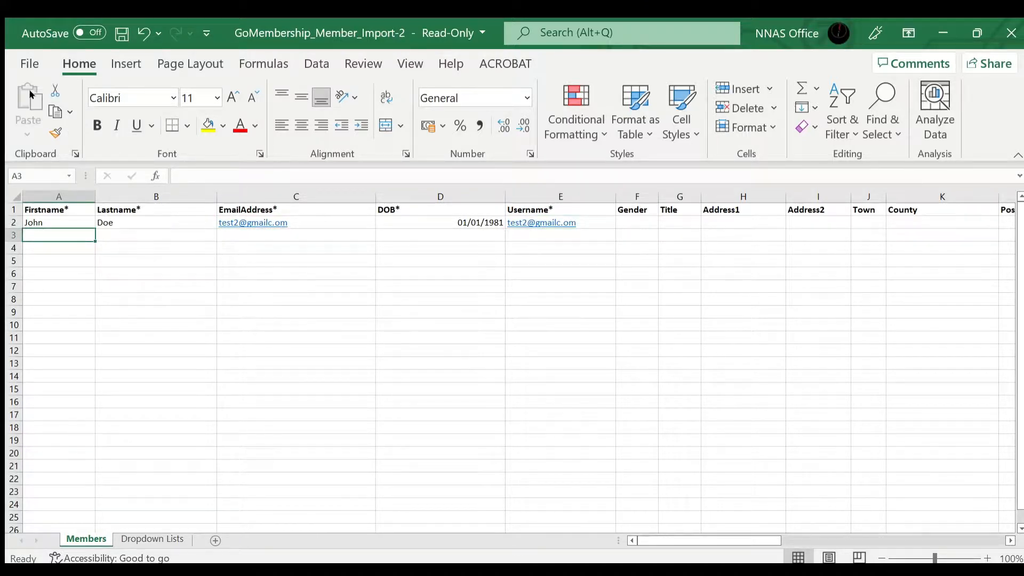
- Save the workbook as GoMembership_Member_Import-15 02 2022 and return to the browser
click(29, 63)
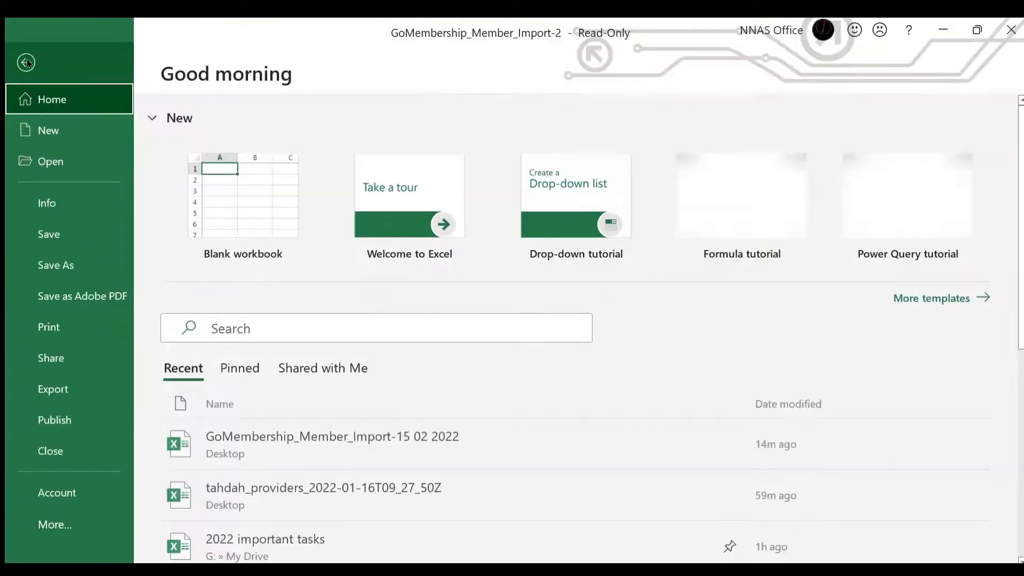
click(55, 265)
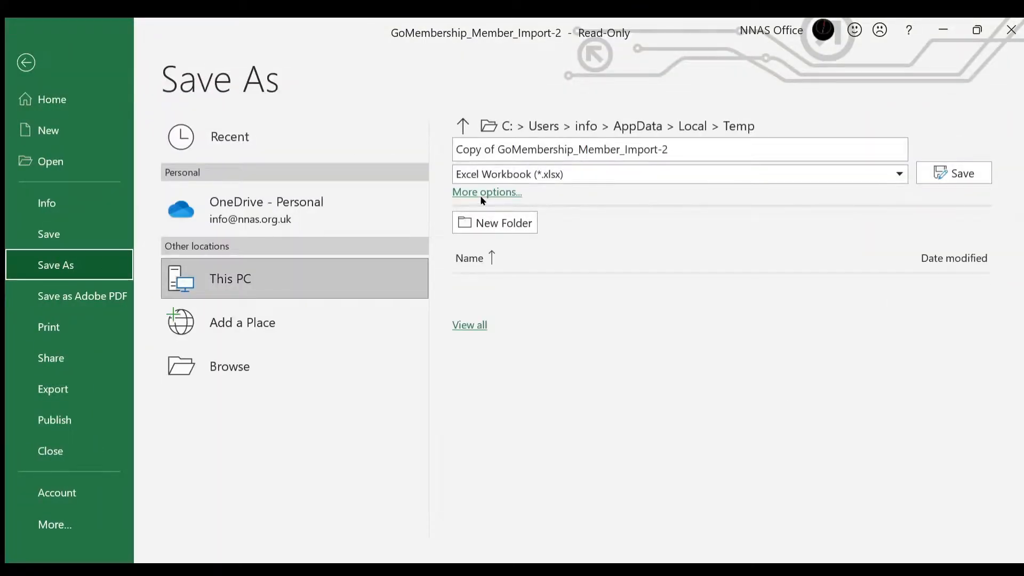
click(485, 192)
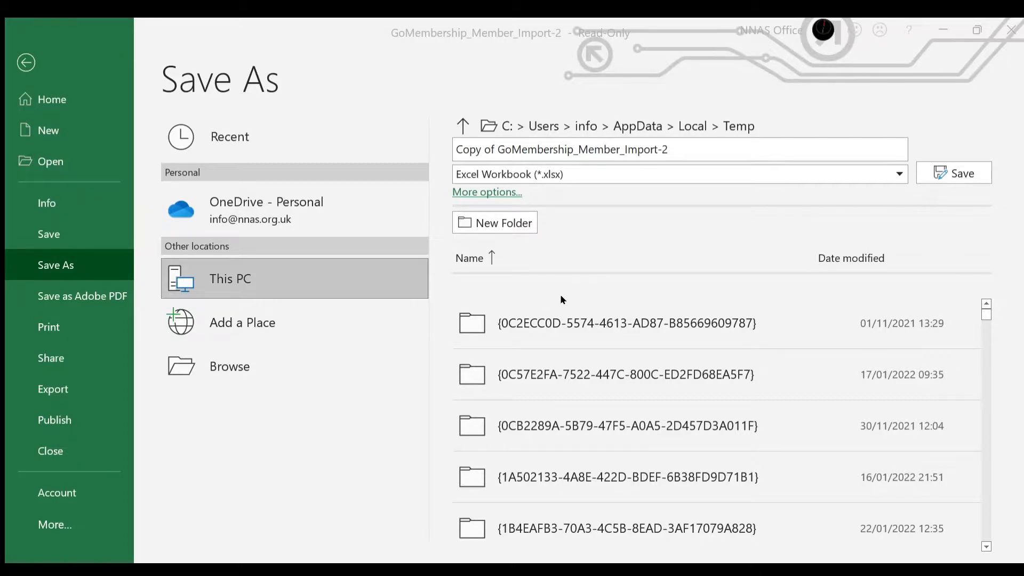
key(Escape)
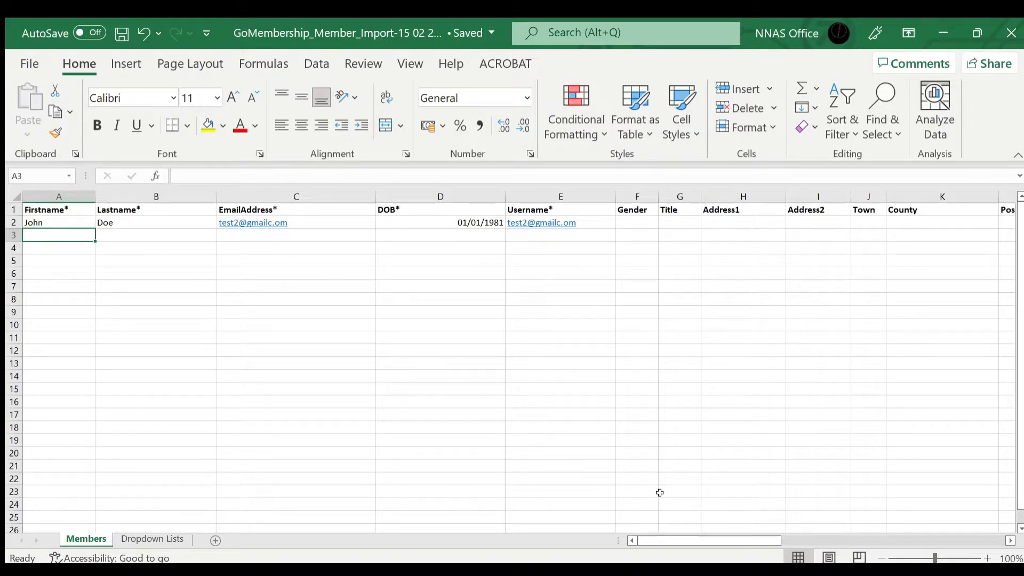
key(alt+Tab)
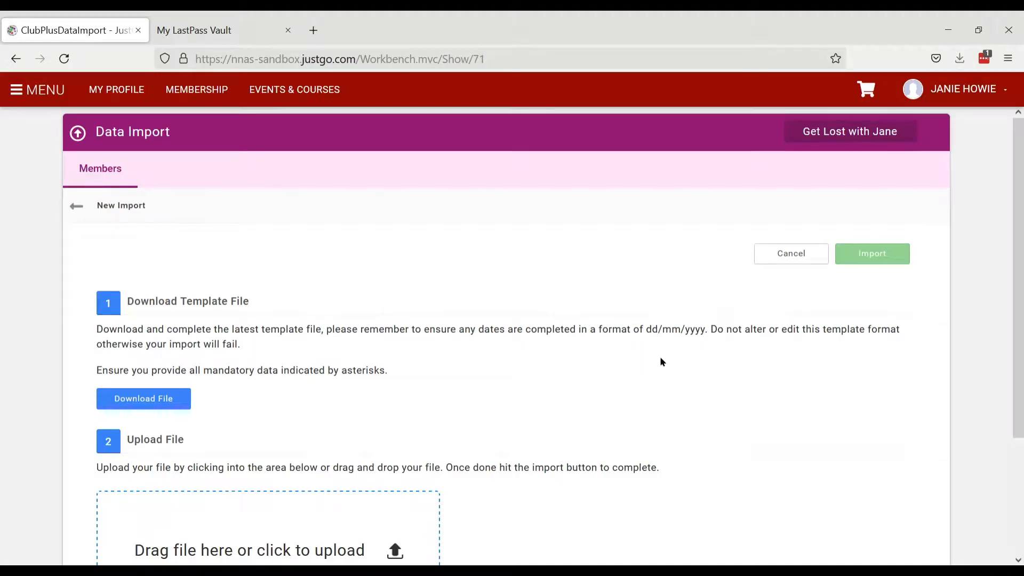
- Attach the saved GoMembership_Member_Import-15 02 2022 spreadsheet in the upload area
scroll(660, 359, down, 2)
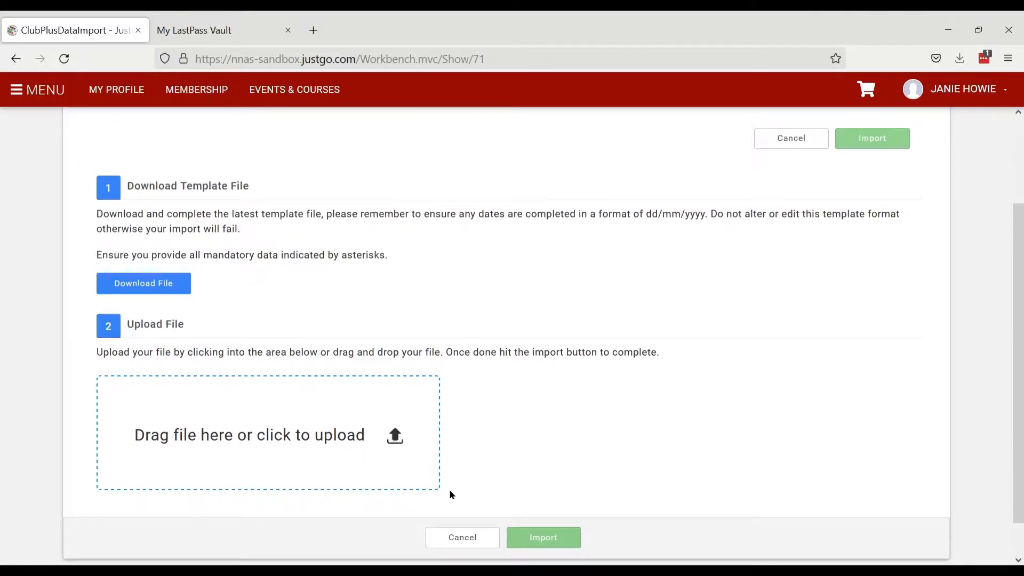
click(332, 445)
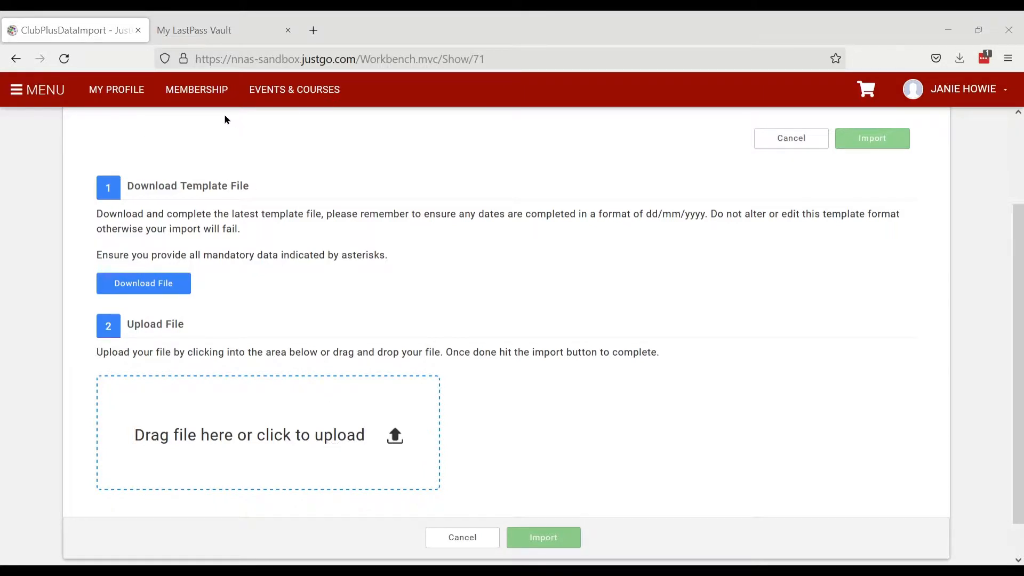
key(Return)
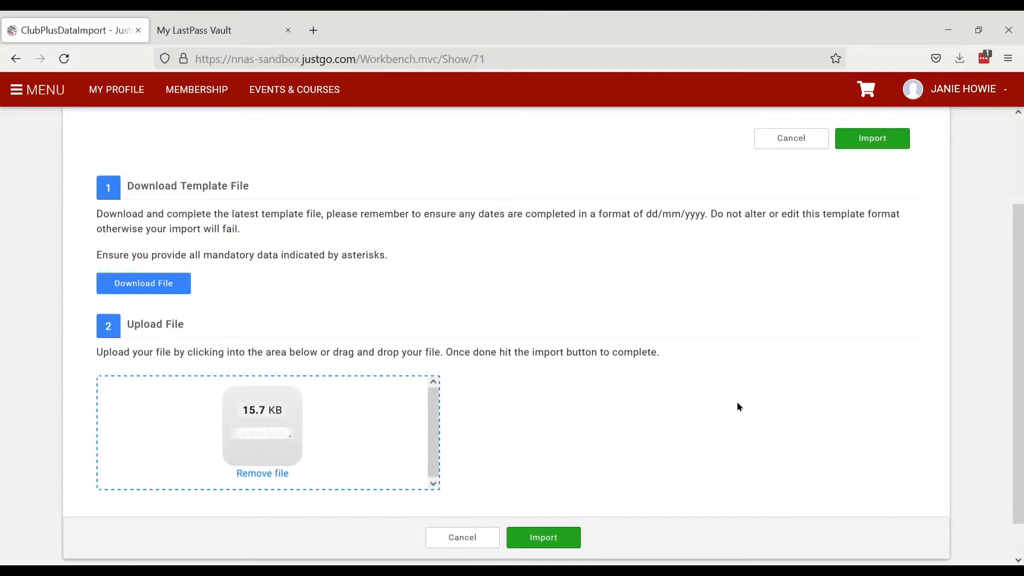
scroll(841, 358, down, 1)
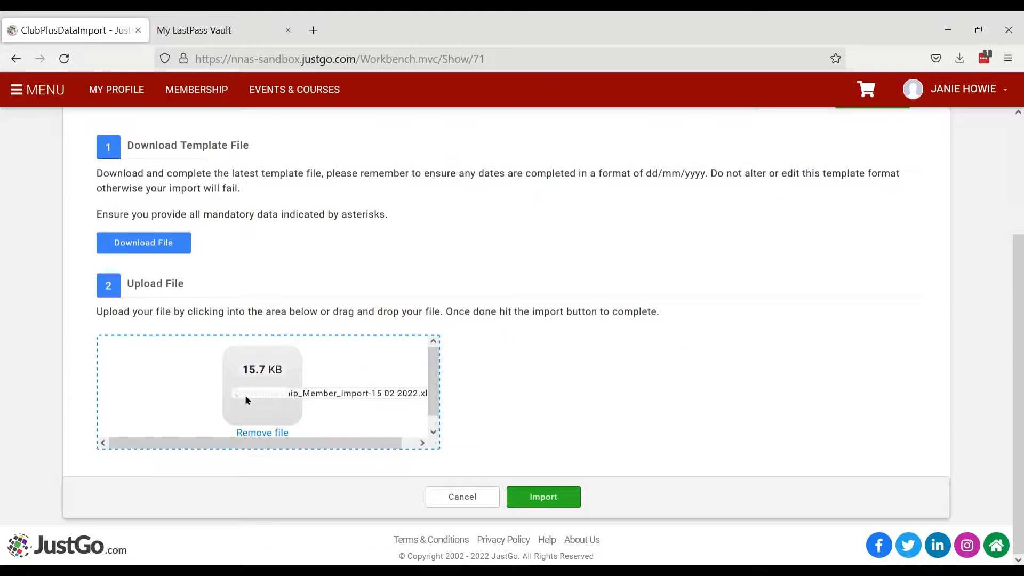
- Import the spreadsheet, accept the permission declaration, and dismiss the success message
click(543, 499)
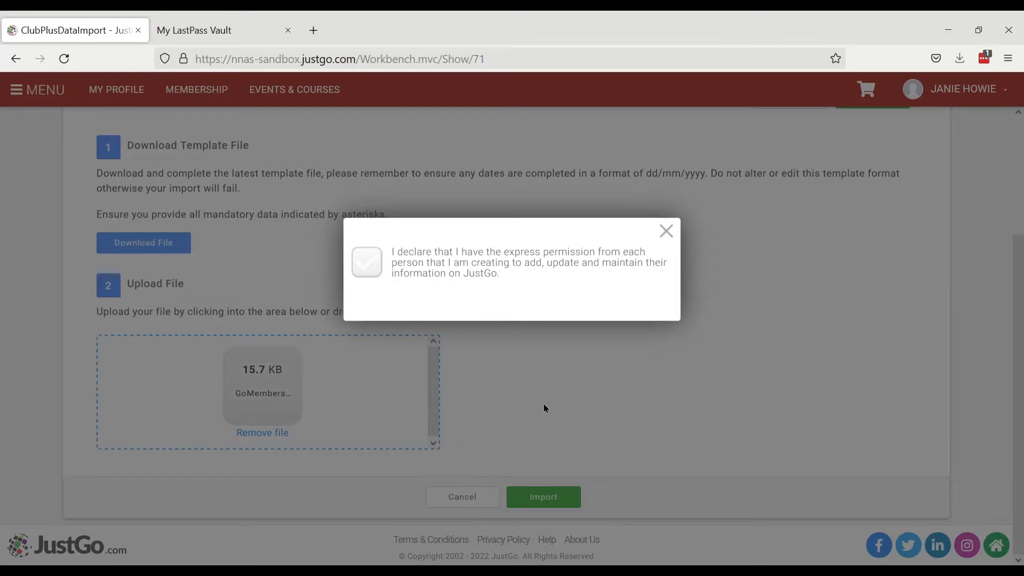
click(366, 261)
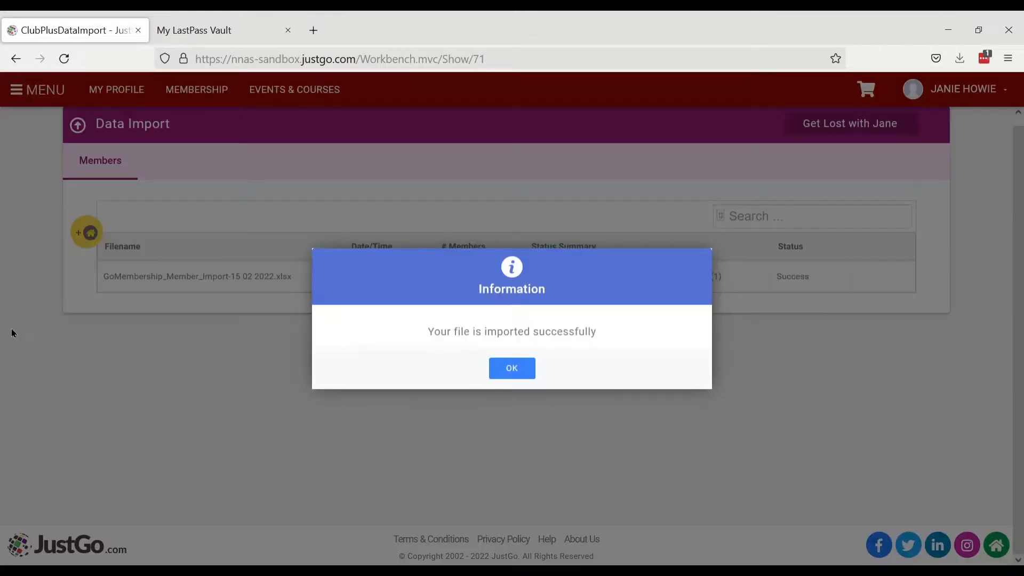
click(512, 371)
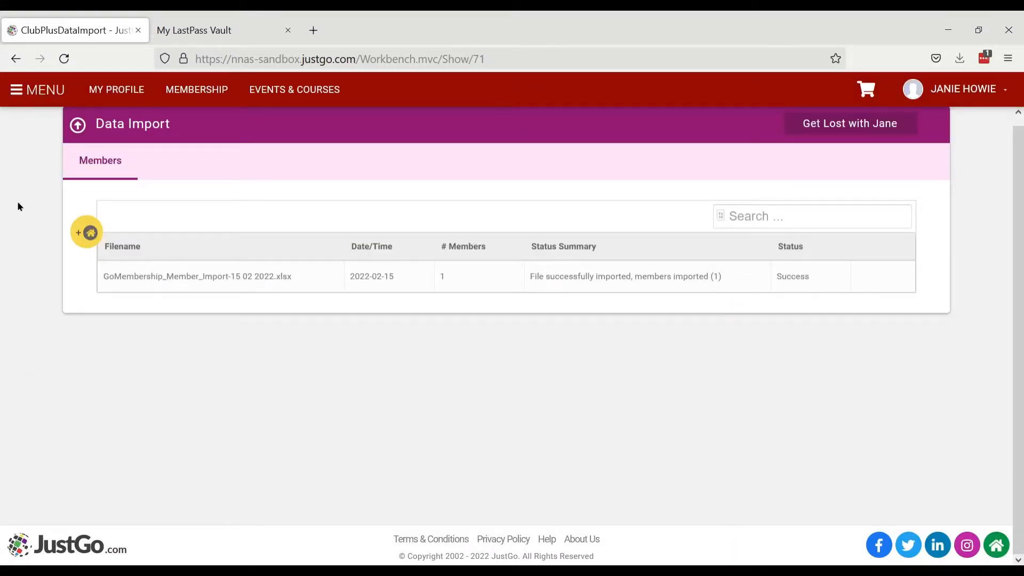
- Go to Club Members from the main menu and scroll through the three member cards, including the imported member
click(20, 95)
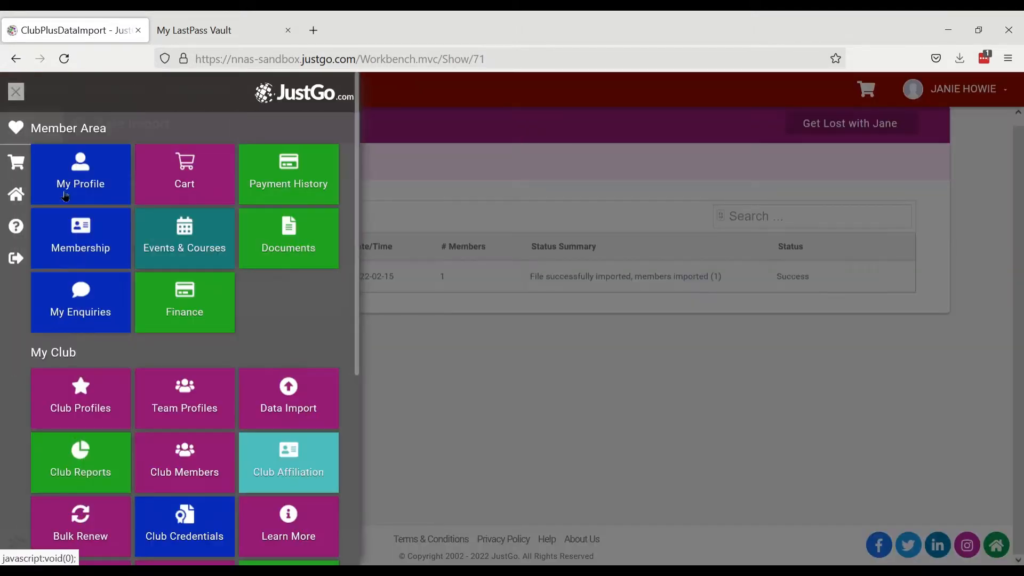
click(199, 463)
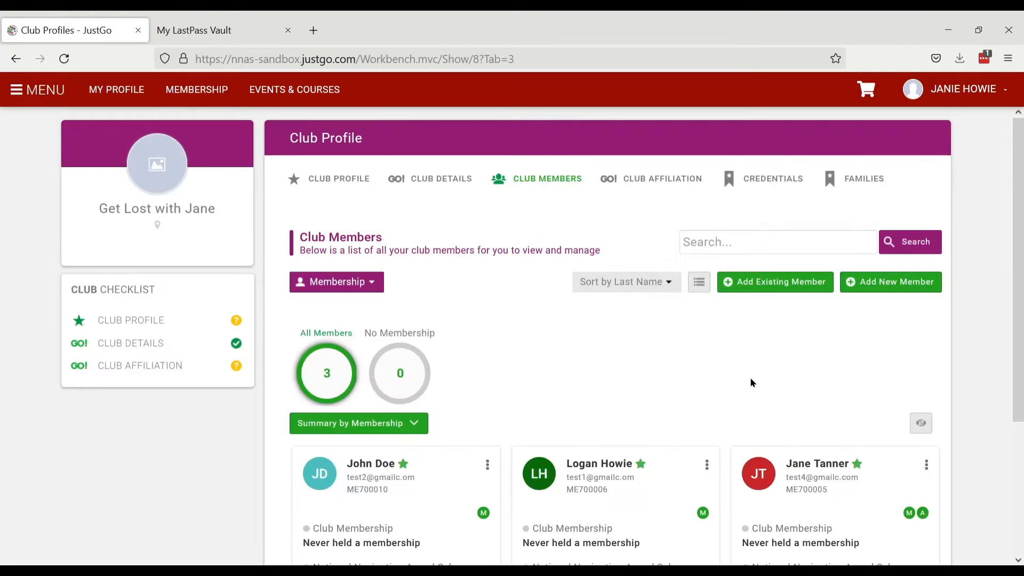
scroll(798, 364, down, 2)
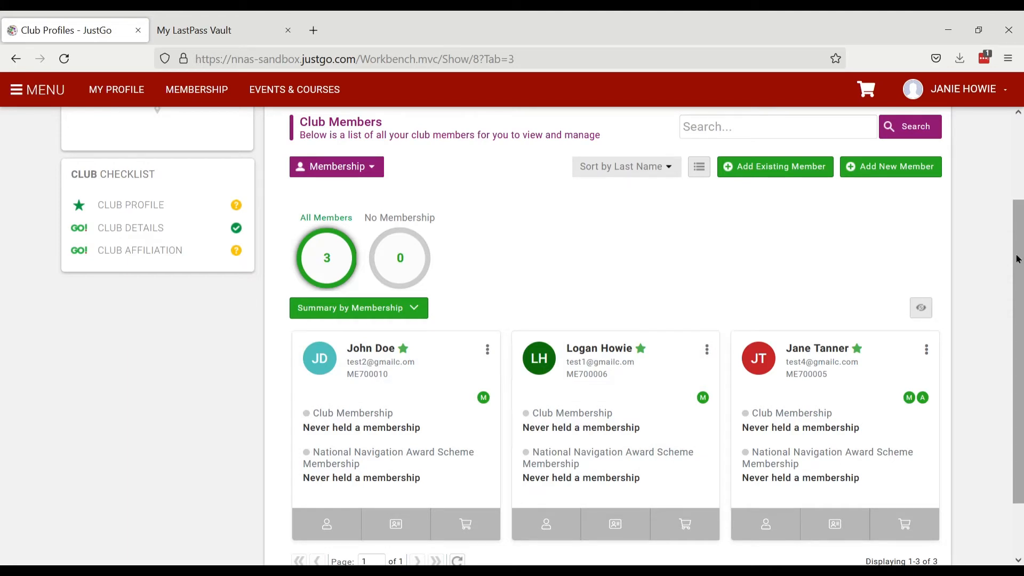
scroll(1019, 259, up, 2)
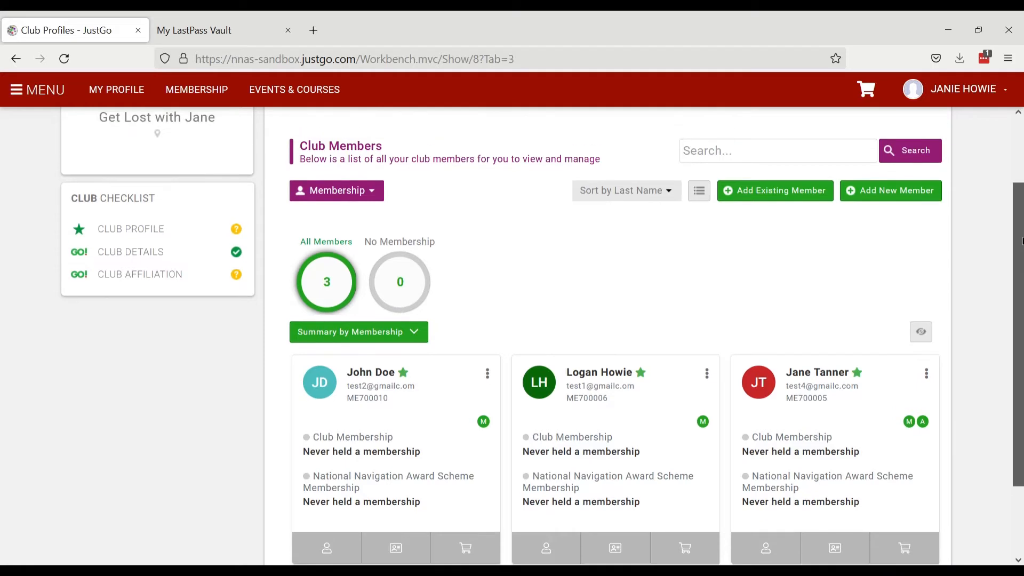